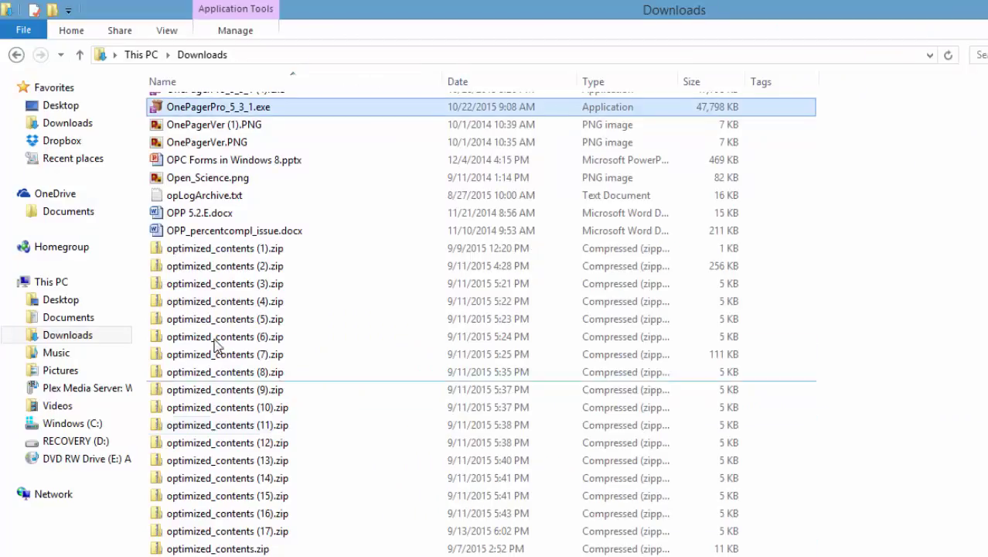
# Step: Run the OnePager Pro installer, accept the license agreement, and continue with Just me and desktop-or-Project launching
pyautogui.doubleClick(236, 110)
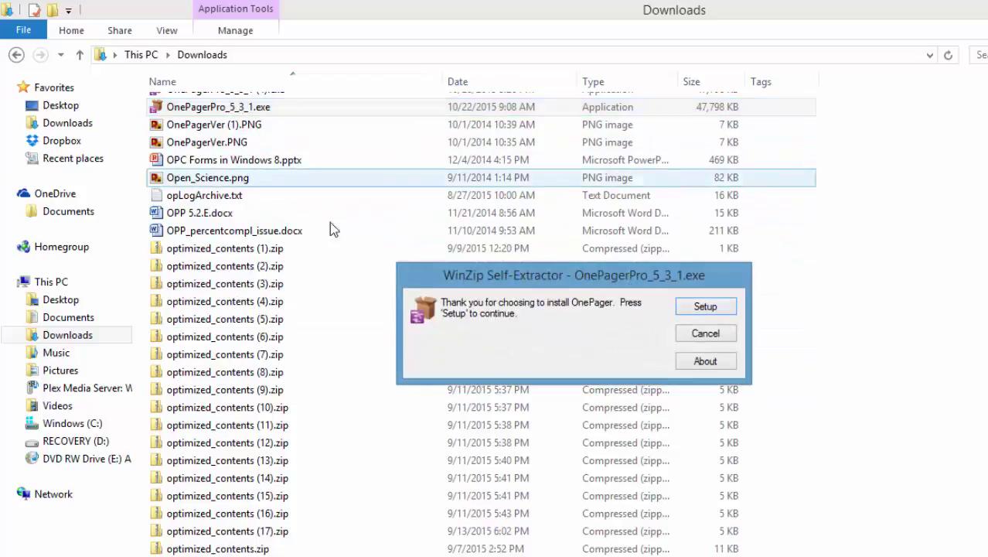
pyautogui.click(705, 309)
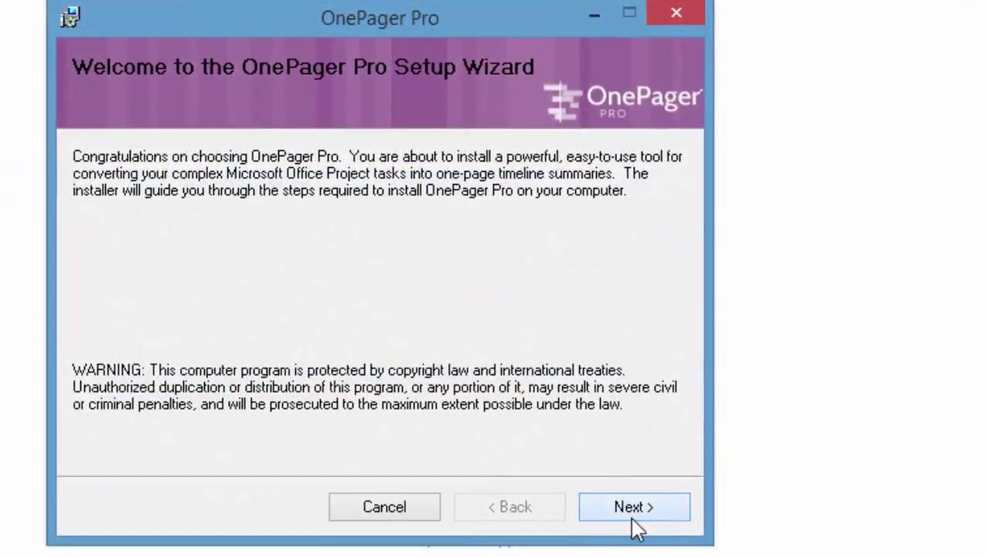
pyautogui.click(633, 512)
pyautogui.click(355, 454)
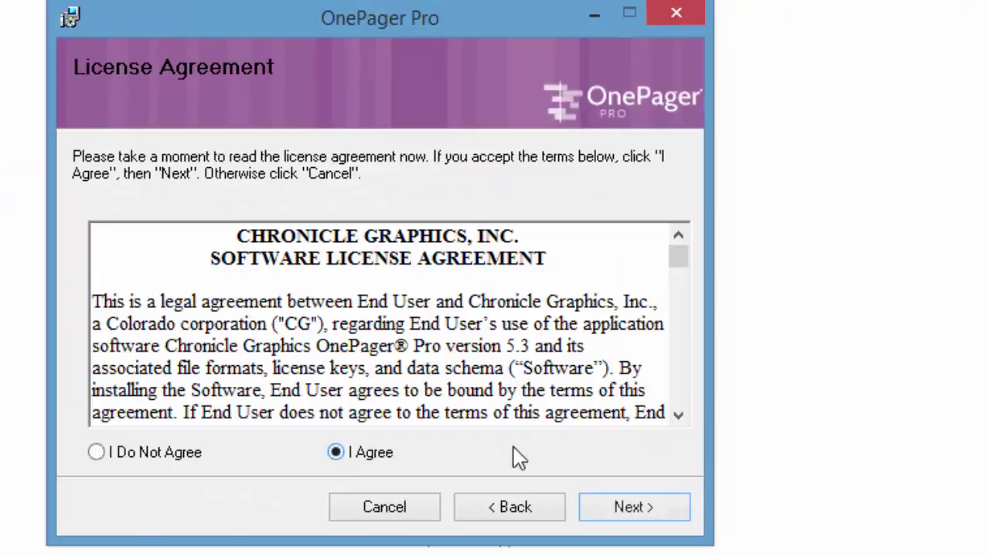
pyautogui.click(618, 515)
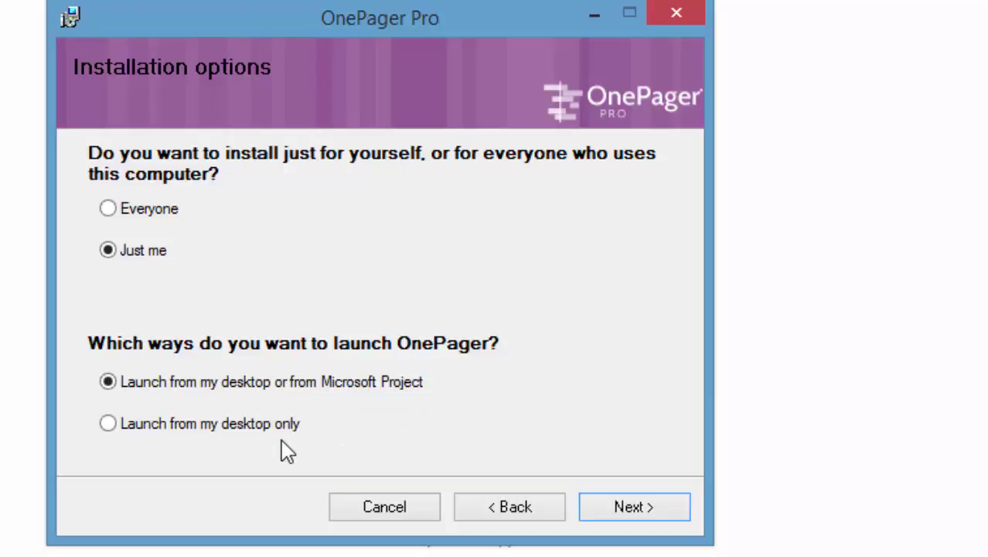
# Step: Install OnePager Pro with the chosen options and close the completed setup wizard
pyautogui.click(624, 508)
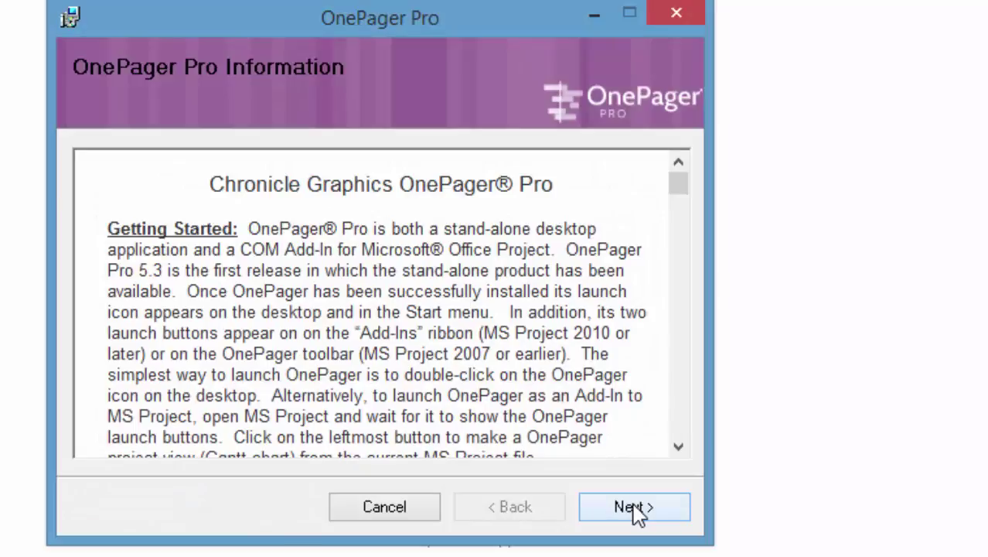
pyautogui.click(634, 508)
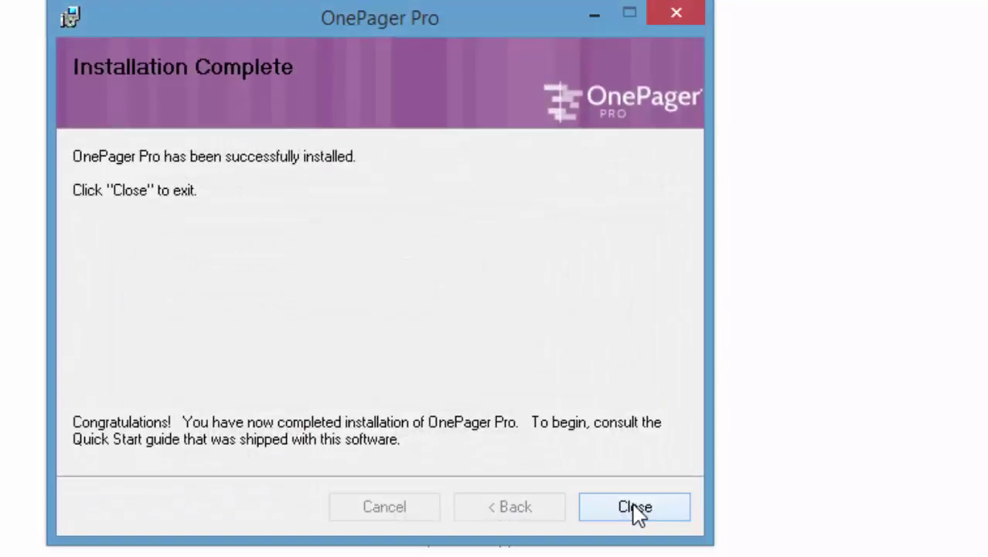
pyautogui.click(634, 510)
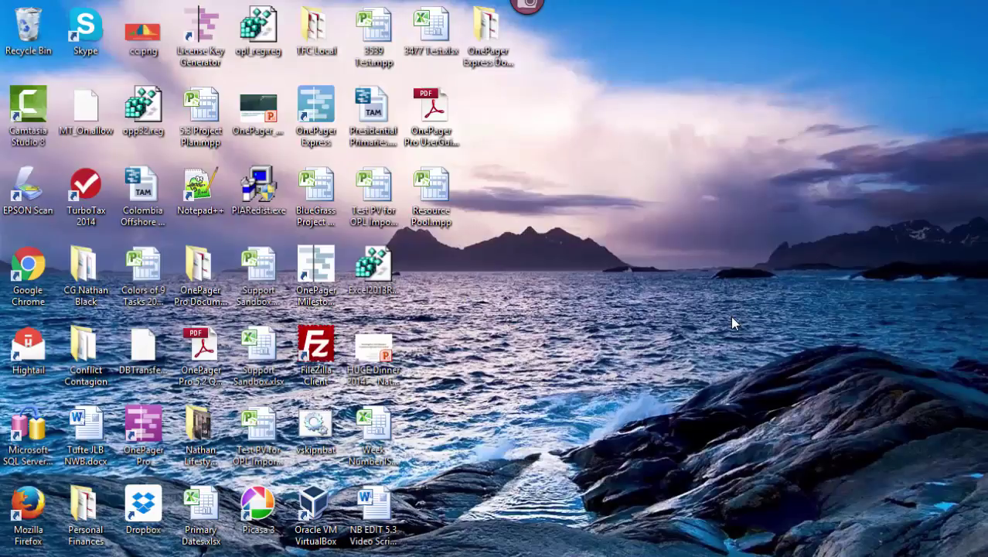
# Step: Launch OnePager Pro from its desktop shortcut and bring up the Help > Get Standard License form
pyautogui.click(135, 444)
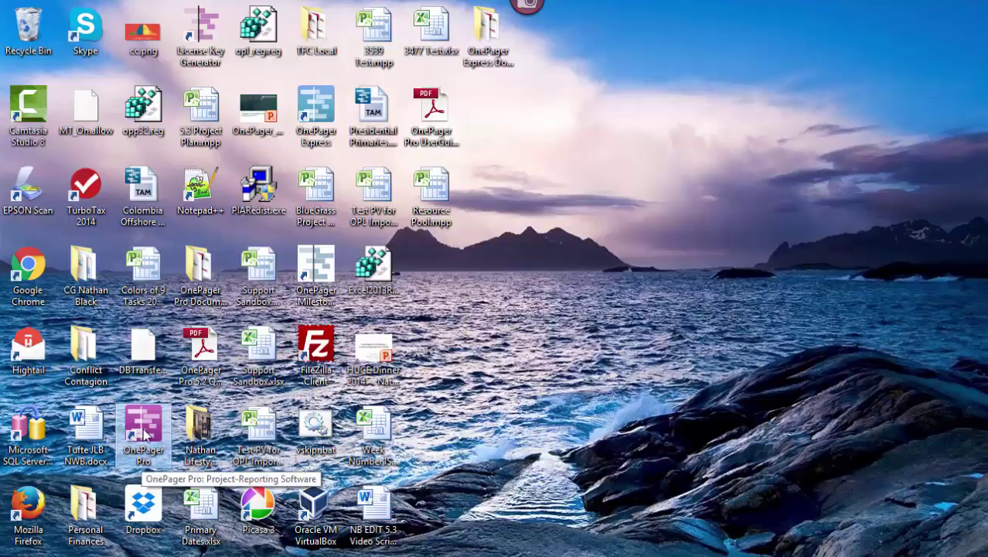
pyautogui.doubleClick(144, 435)
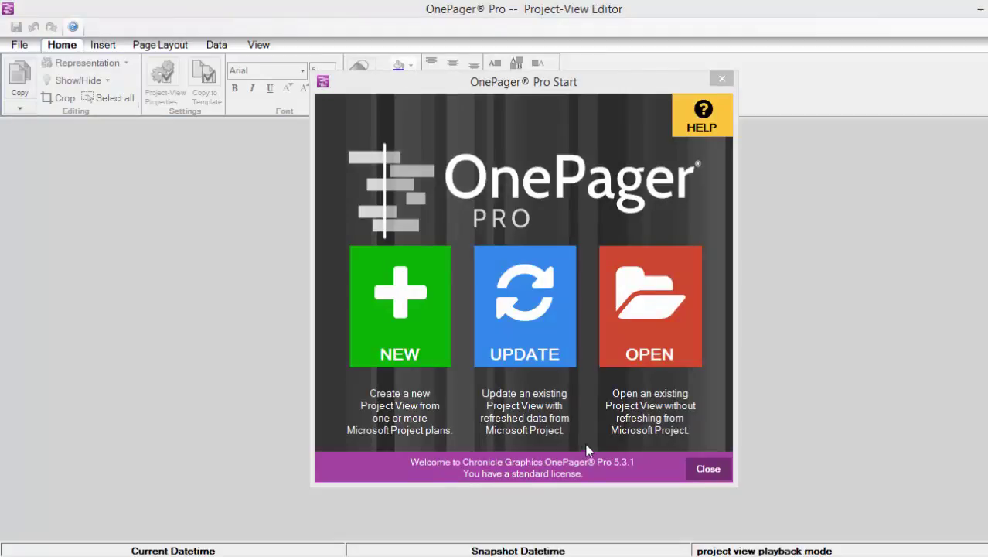
pyautogui.click(705, 127)
pyautogui.click(352, 442)
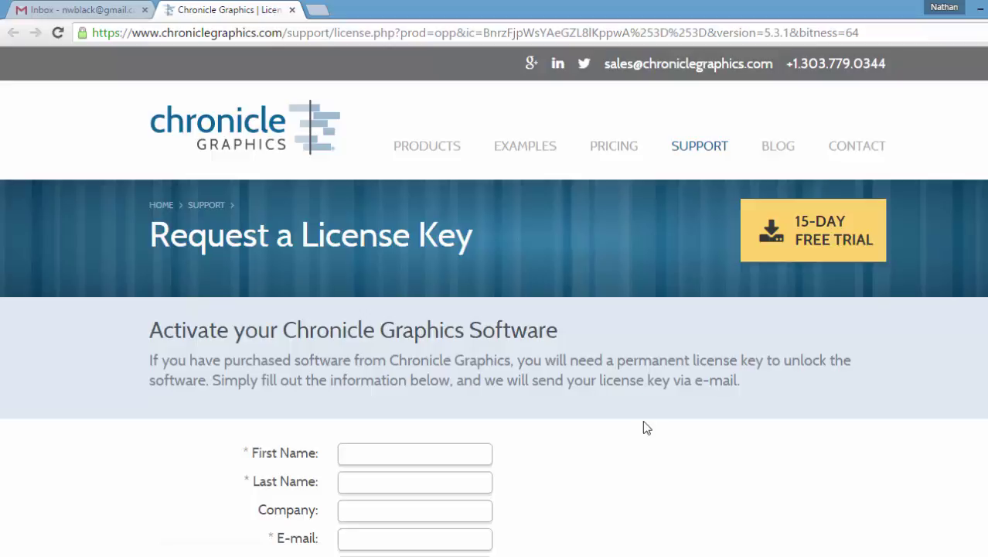
# Step: Copy the order number from the Outlook e-mail into the web form's Order # field
pyautogui.scroll(-1, 647, 429)
pyautogui.scroll(-1, 643, 432)
pyautogui.scroll(-1, 644, 432)
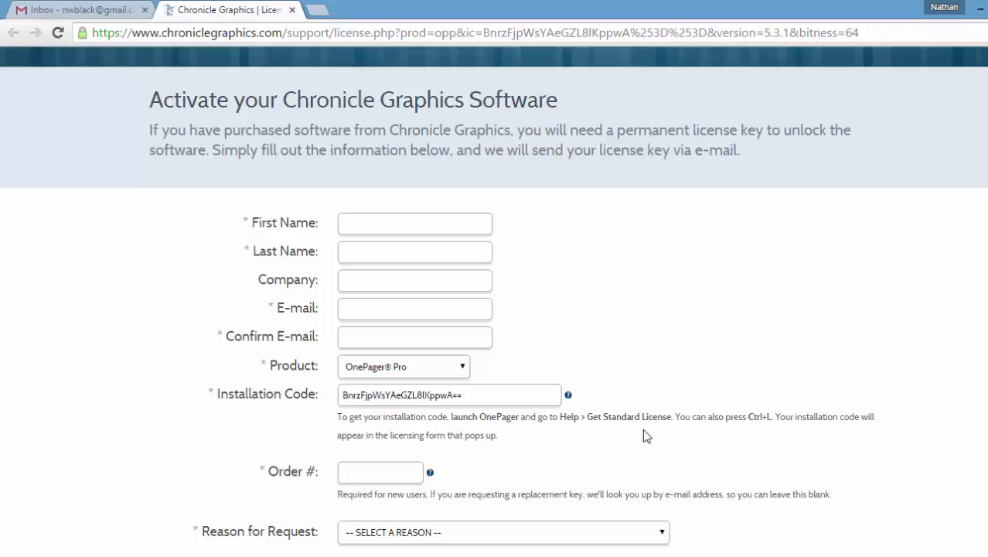
pyautogui.scroll(-1, 646, 436)
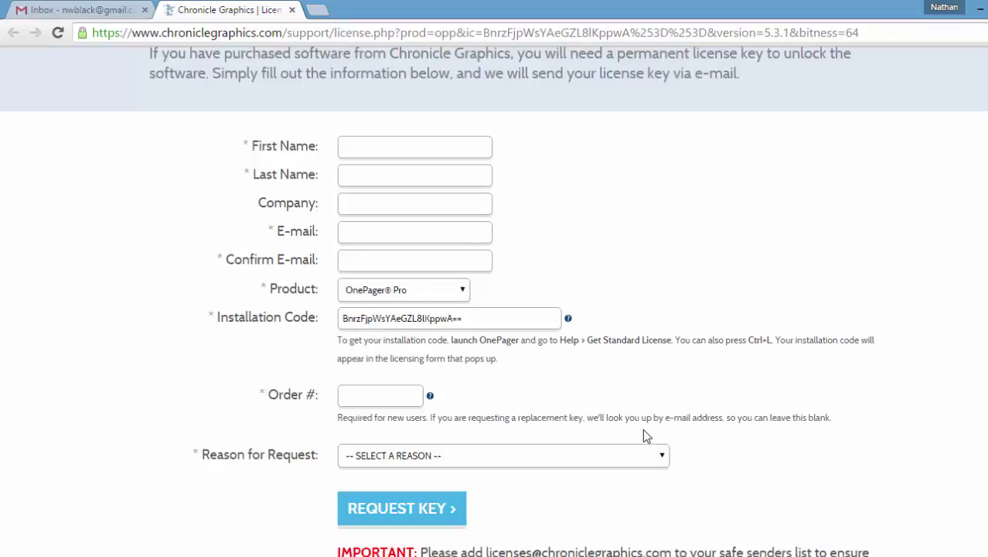
pyautogui.click(369, 392)
pyautogui.click(112, 556)
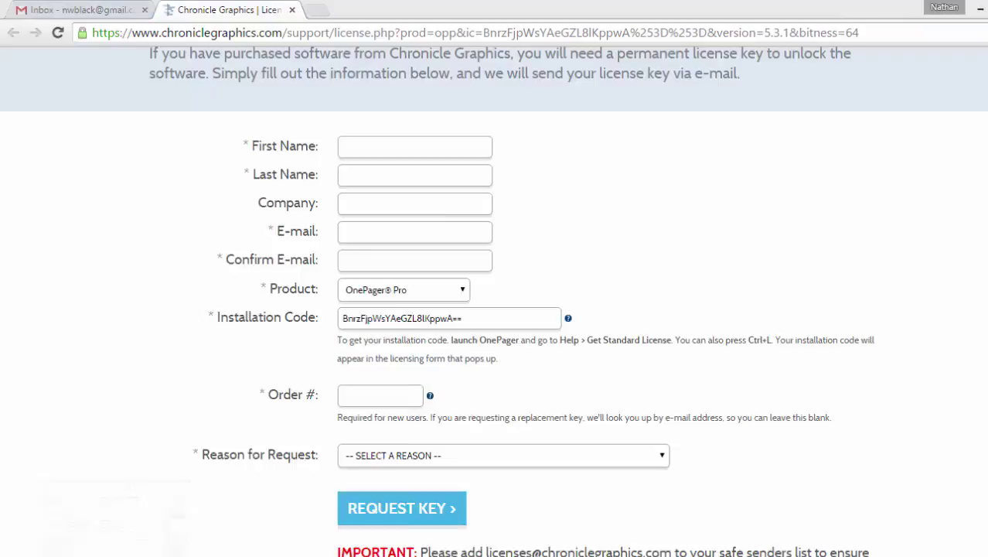
pyautogui.doubleClick(654, 126)
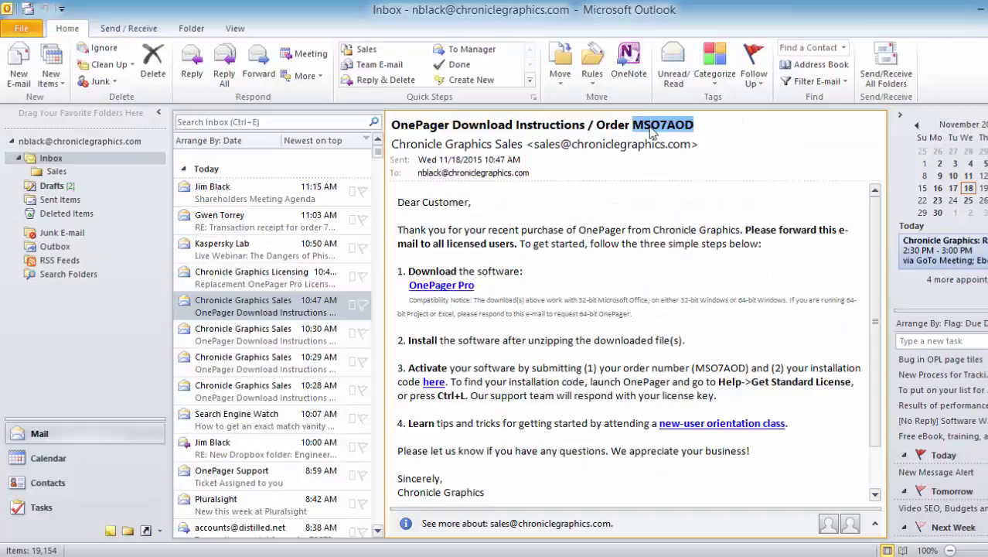
pyautogui.hotkey('ctrl', 'c')
pyautogui.click(215, 549)
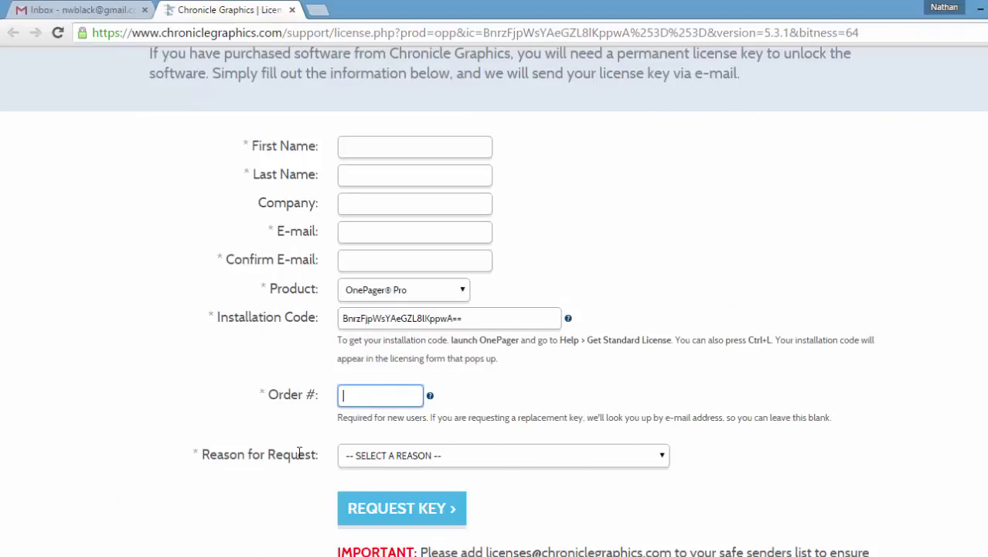
pyautogui.hotkey('ctrl', 'v')
pyautogui.click(511, 390)
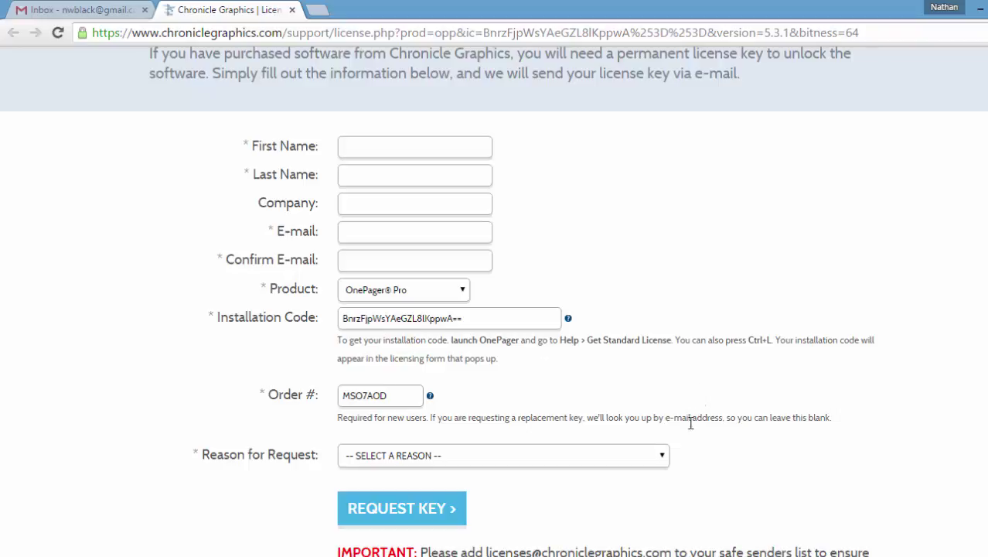
# Step: Choose NEW USER as the request reason and submit the license key request
pyautogui.click(662, 455)
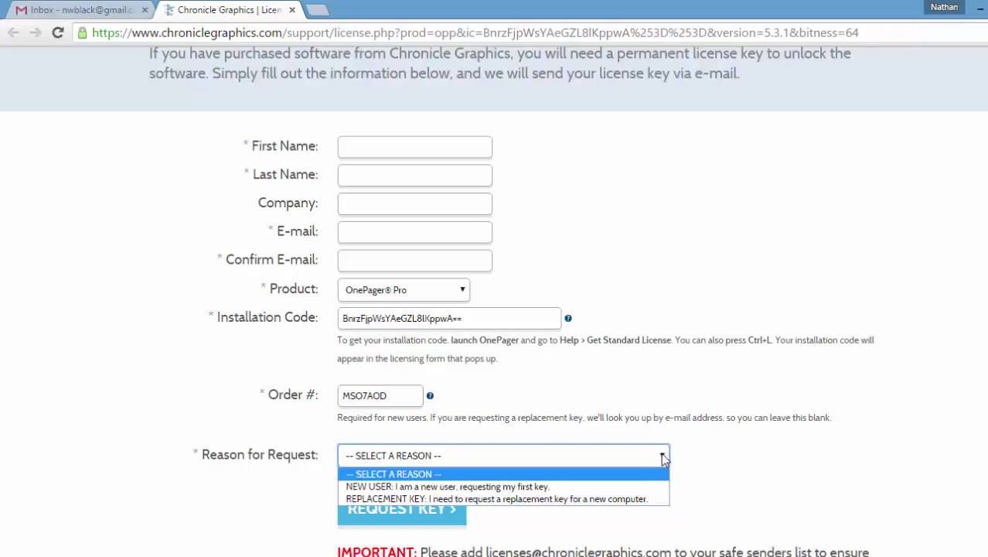
pyautogui.click(527, 487)
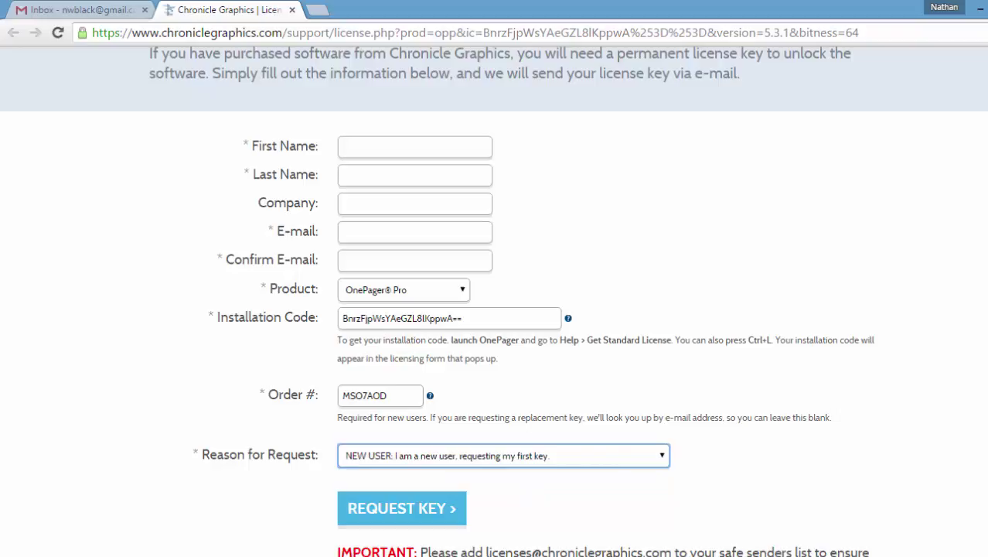
pyautogui.scroll(-2, 710, 441)
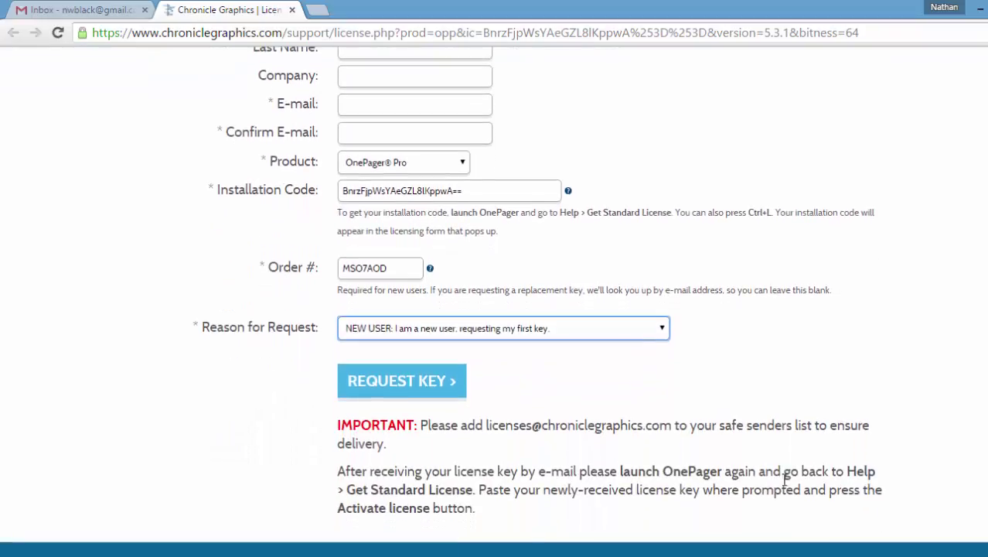
pyautogui.click(388, 395)
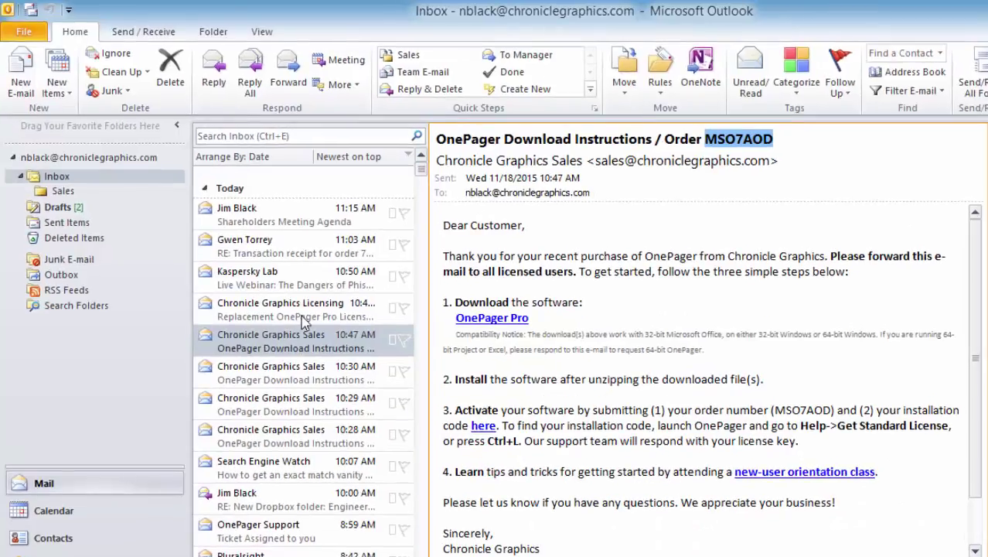
# Step: Open the licensing reply e-mail and select the license key line
pyautogui.click(302, 318)
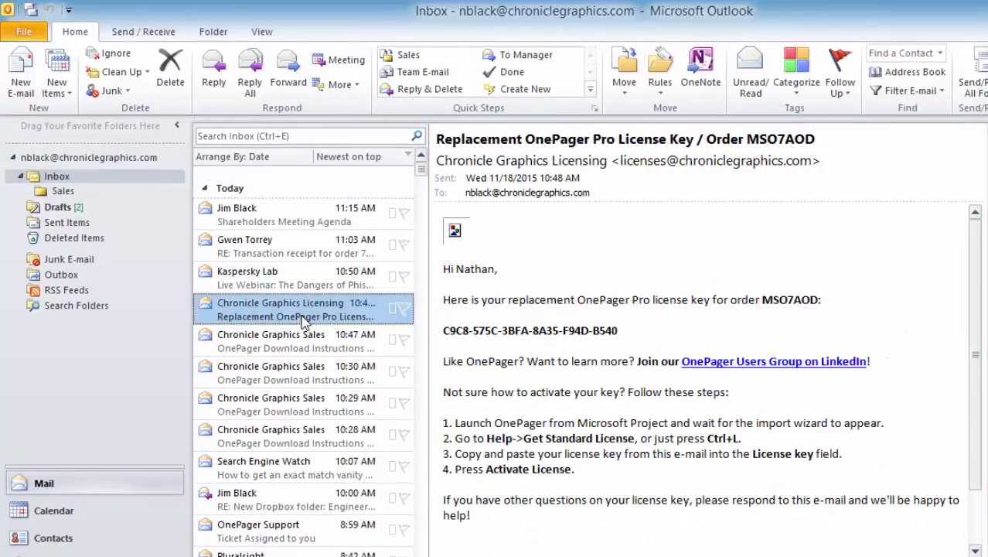
pyautogui.click(580, 340)
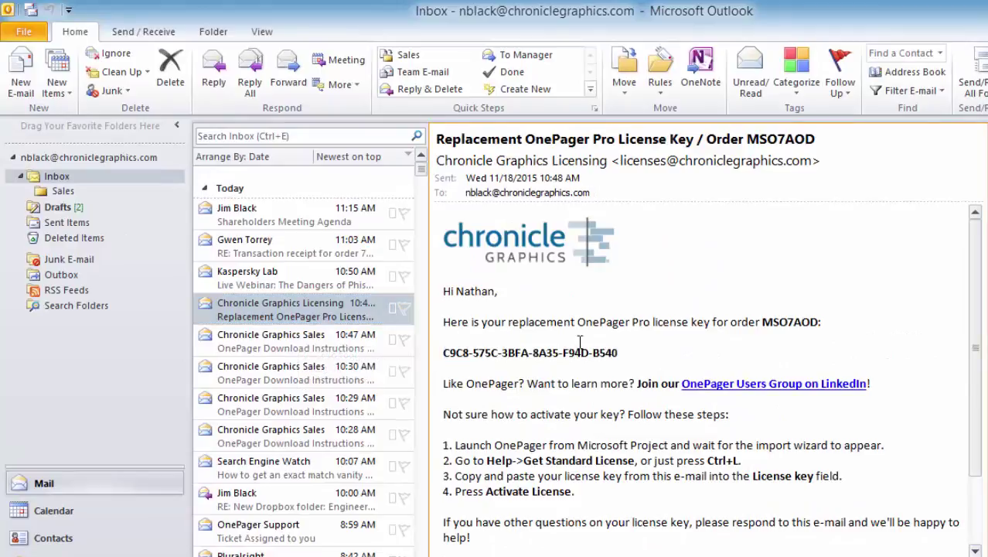
pyautogui.tripleClick(628, 350)
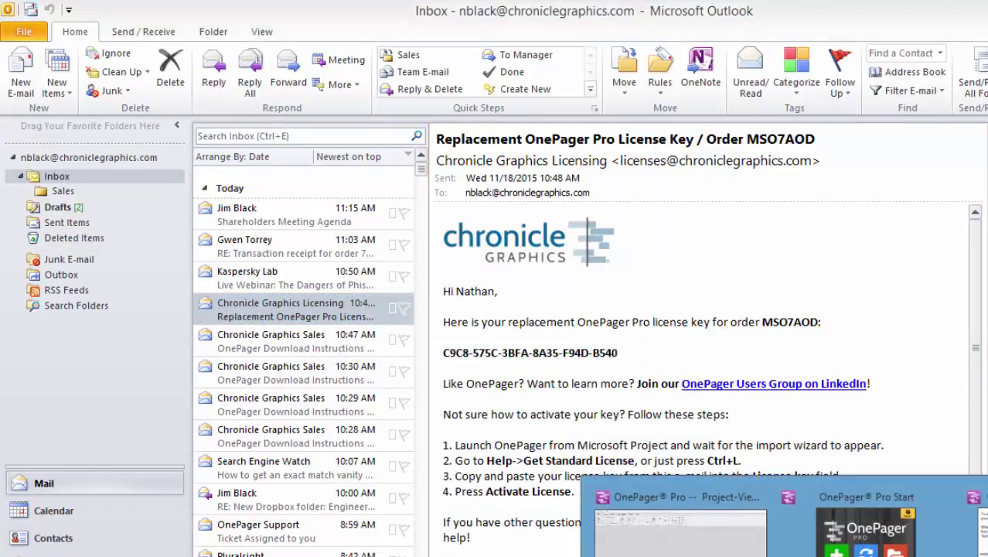
# Step: Paste the emailed license key into OnePager's License key box and activate the license
pyautogui.click(976, 526)
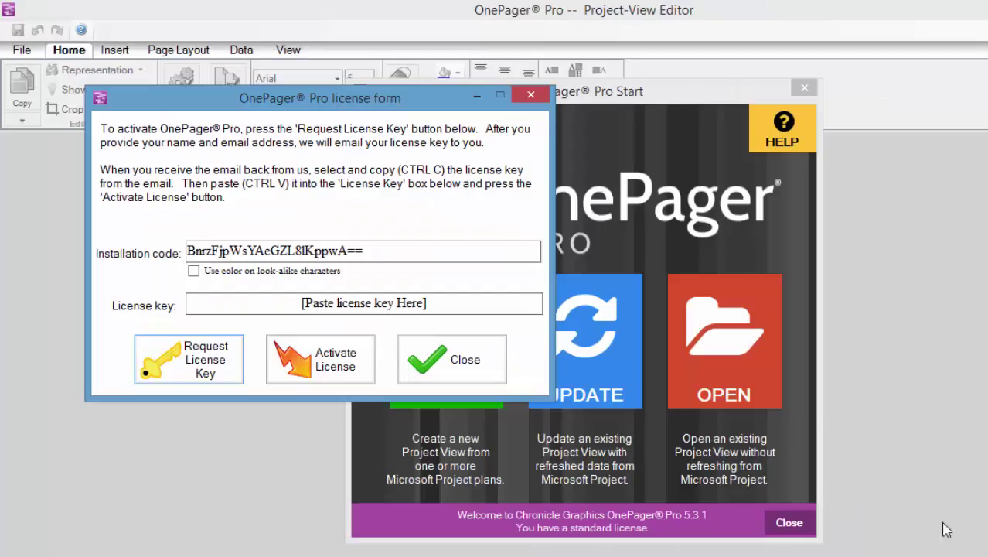
pyautogui.click(375, 309)
pyautogui.hotkey('ctrl', 'v')
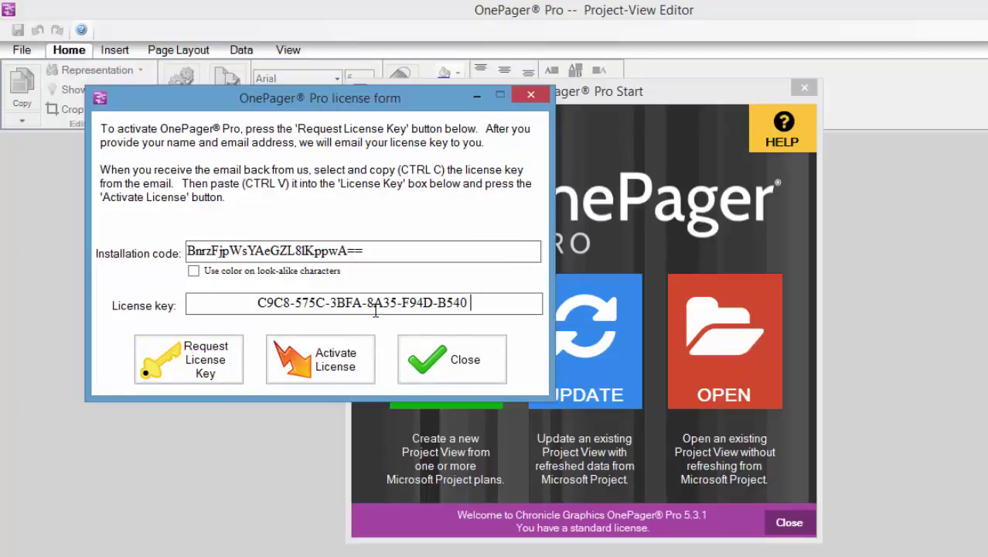
pyautogui.click(337, 363)
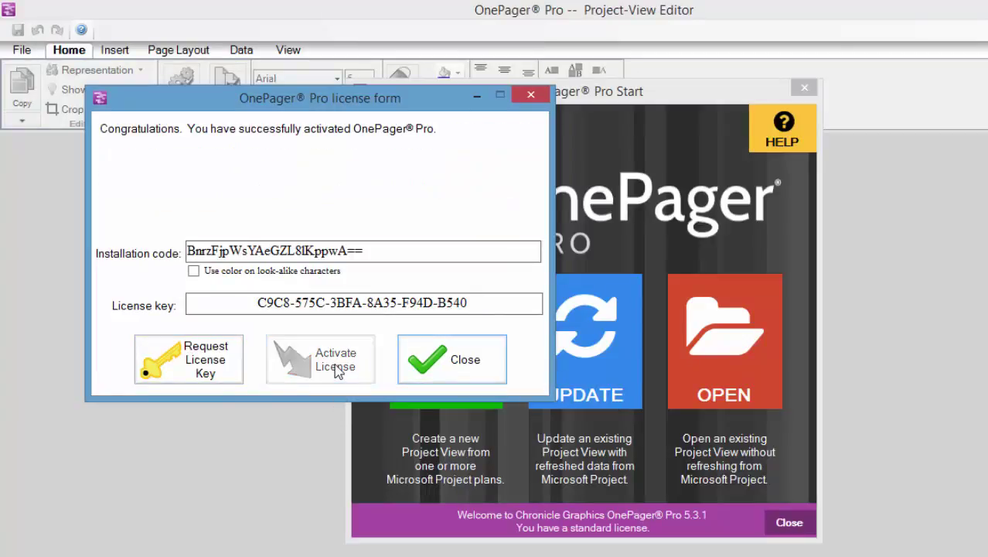